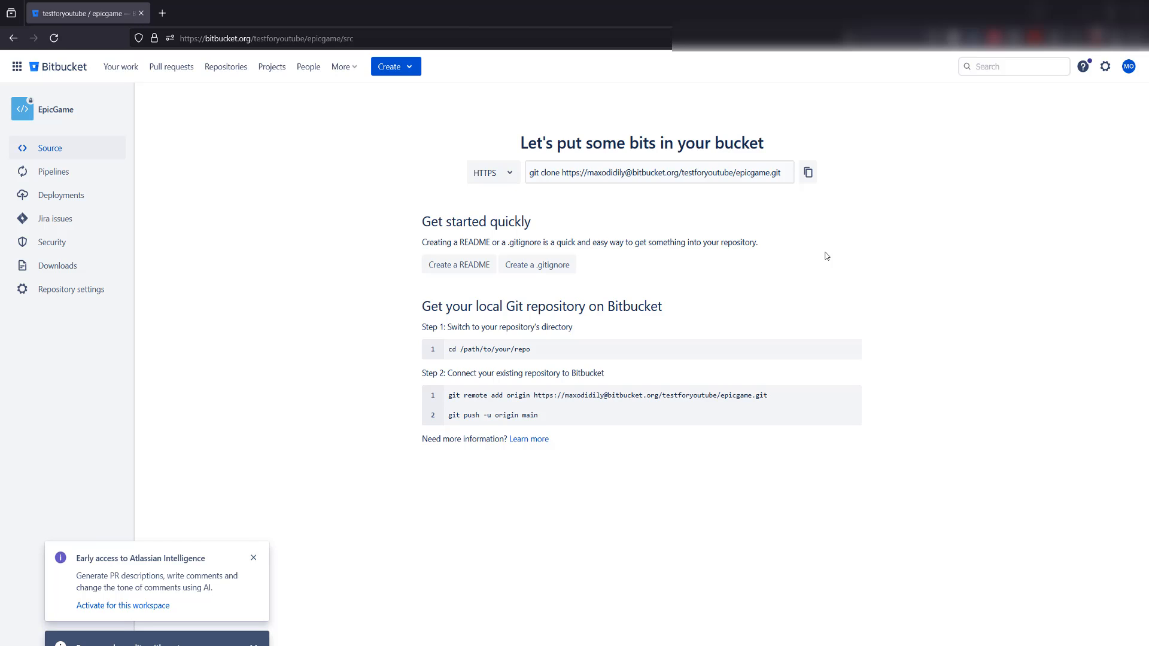
# Open the TestForYouTube workspace overview and highlight the workspace ID in the page address.
pyautogui.click(1129, 67)
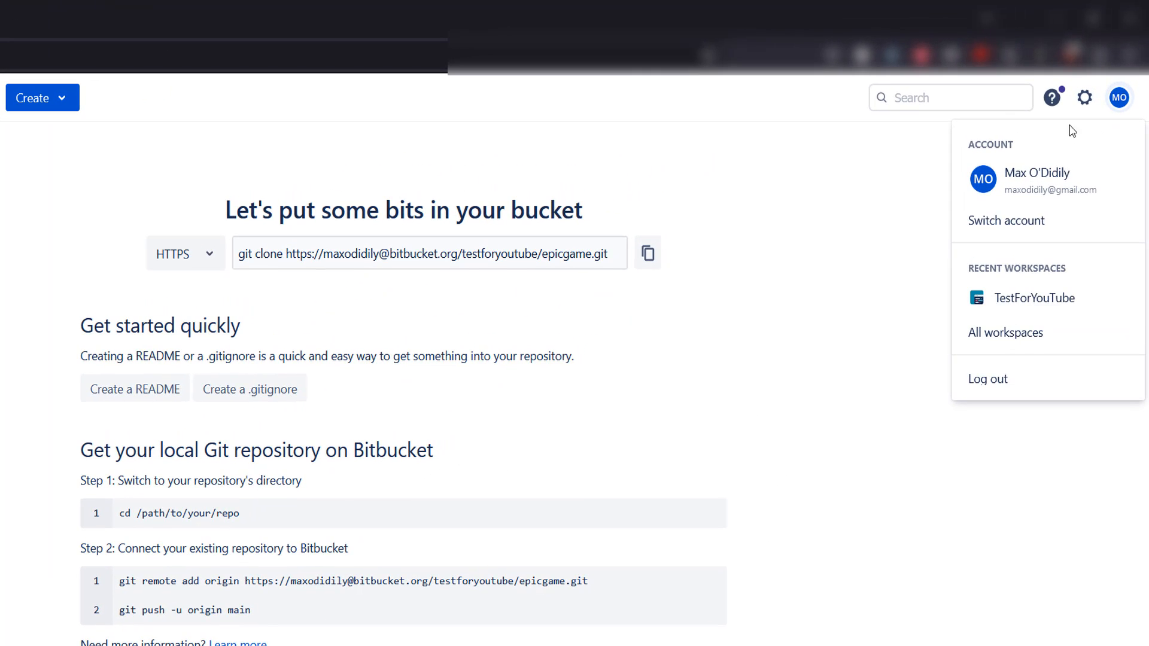
pyautogui.click(1053, 303)
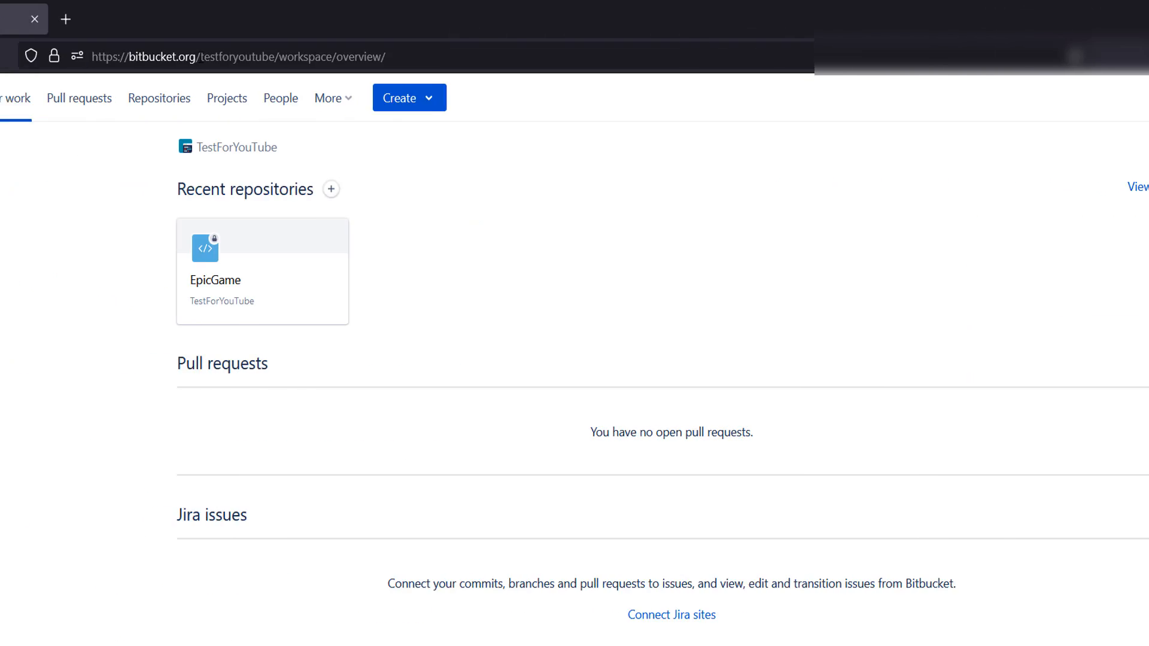
pyautogui.moveTo(452, 62); pyautogui.dragTo(448, 62)
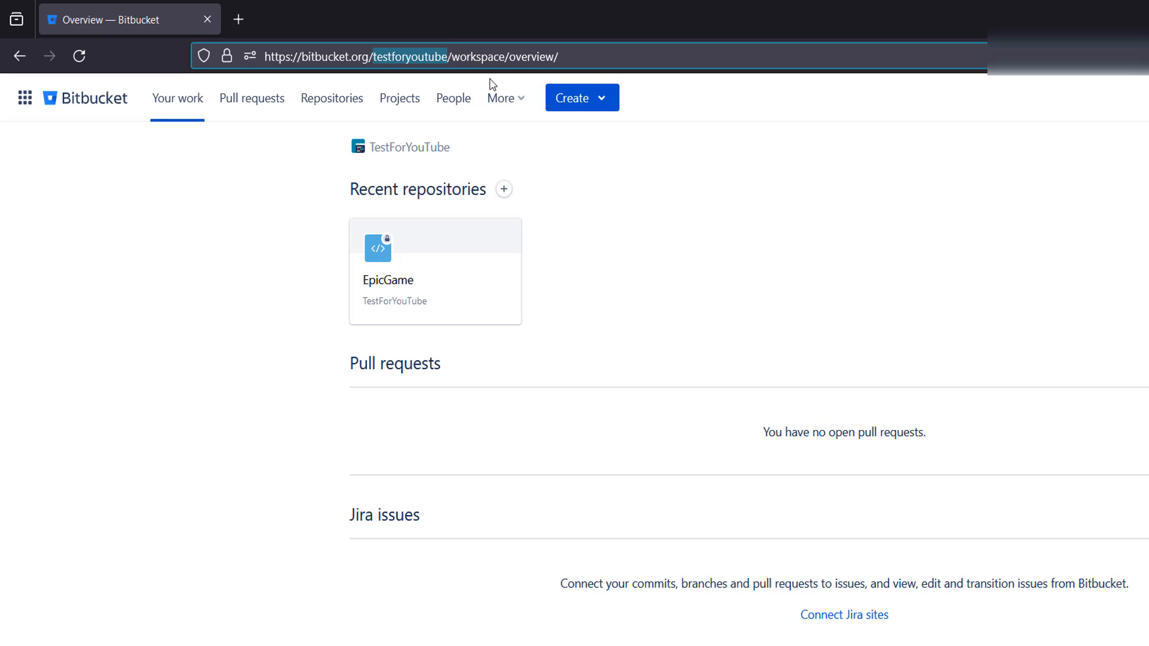
pyautogui.click(739, 251)
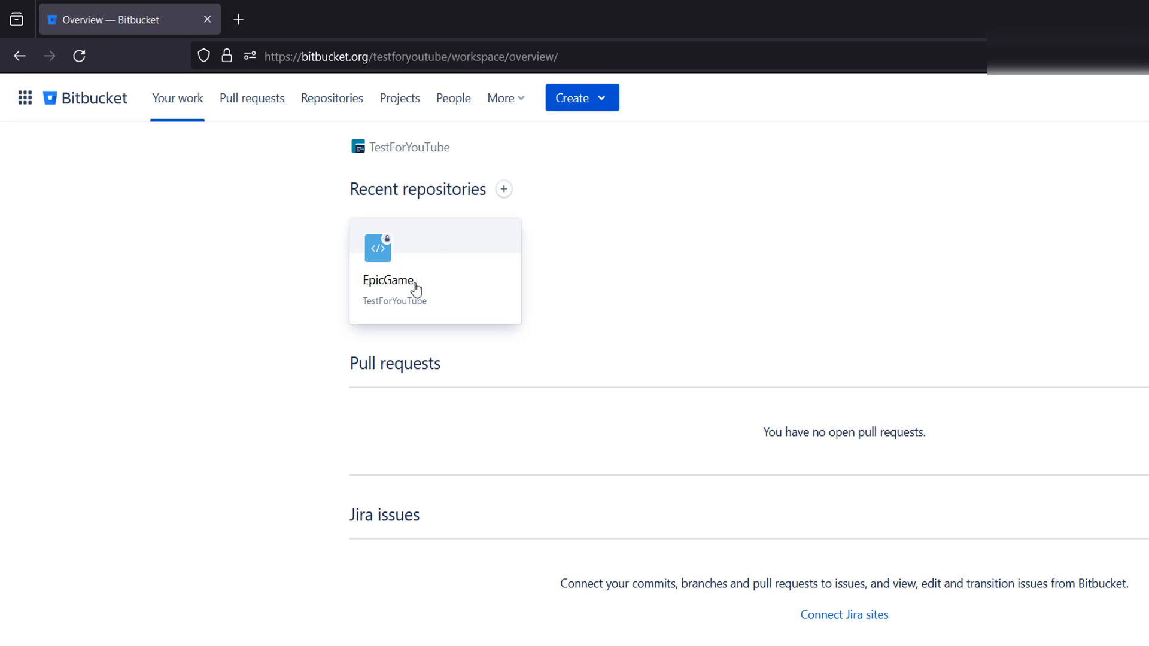
# Open the EpicGame repository and choose HTTPS as the clone protocol.
pyautogui.click(443, 270)
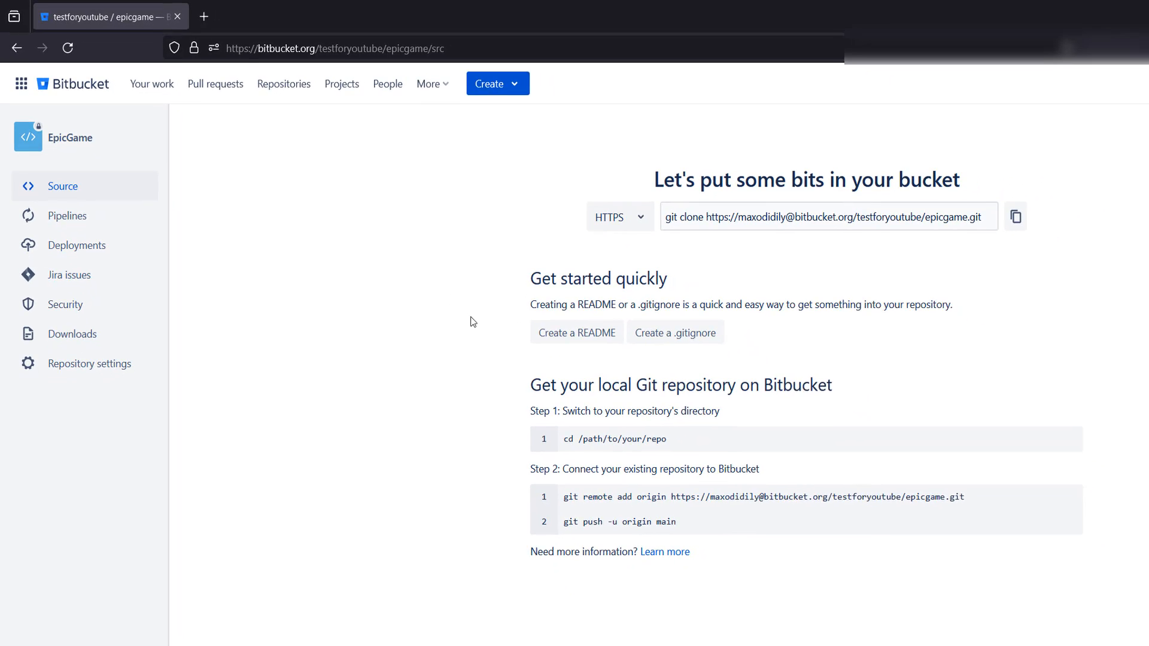
pyautogui.click(633, 225)
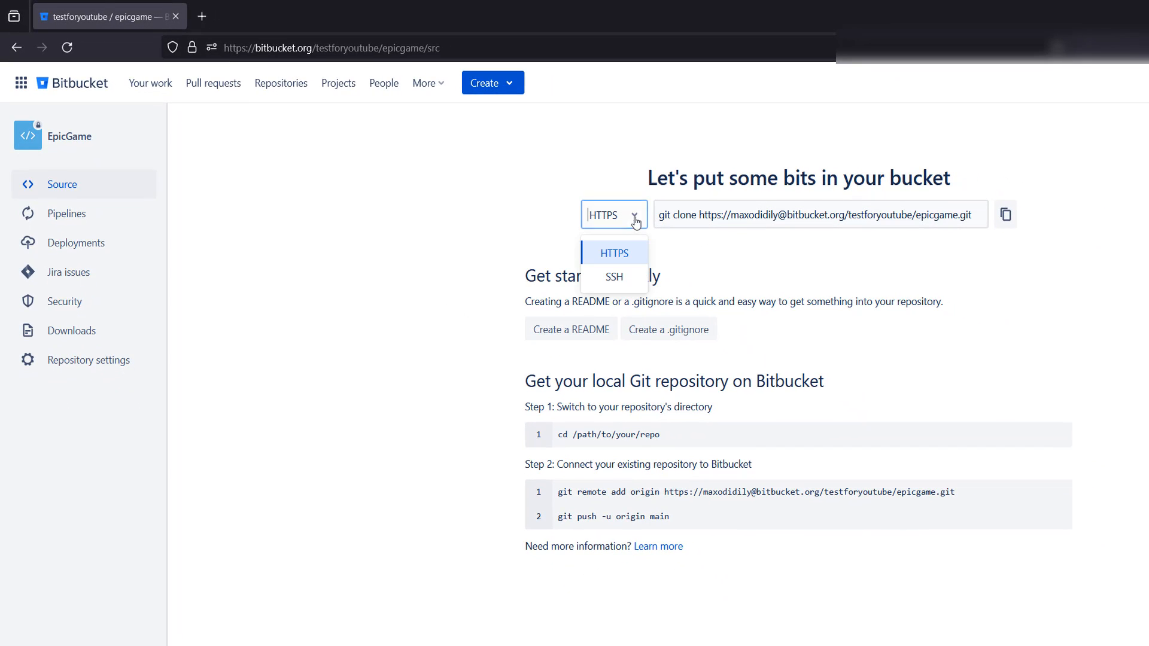
pyautogui.click(625, 259)
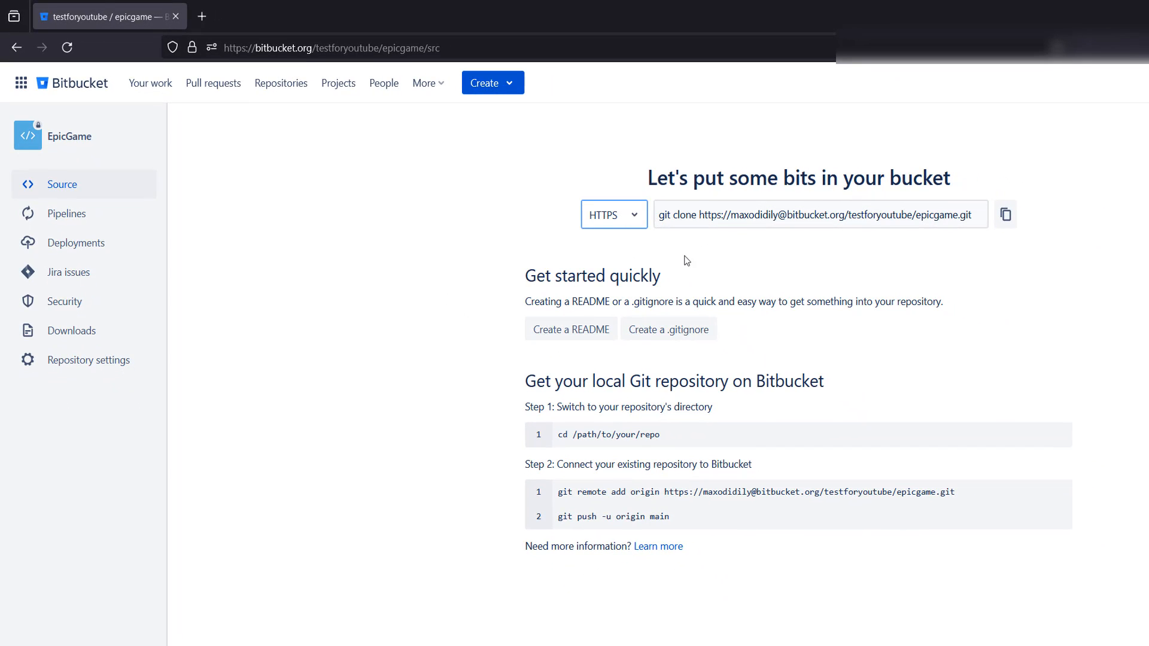
# Examine the HTTPS clone address, highlighting the account username and the repository name epicgame.git.
pyautogui.moveTo(730, 218); pyautogui.dragTo(843, 218)
pyautogui.click(873, 213)
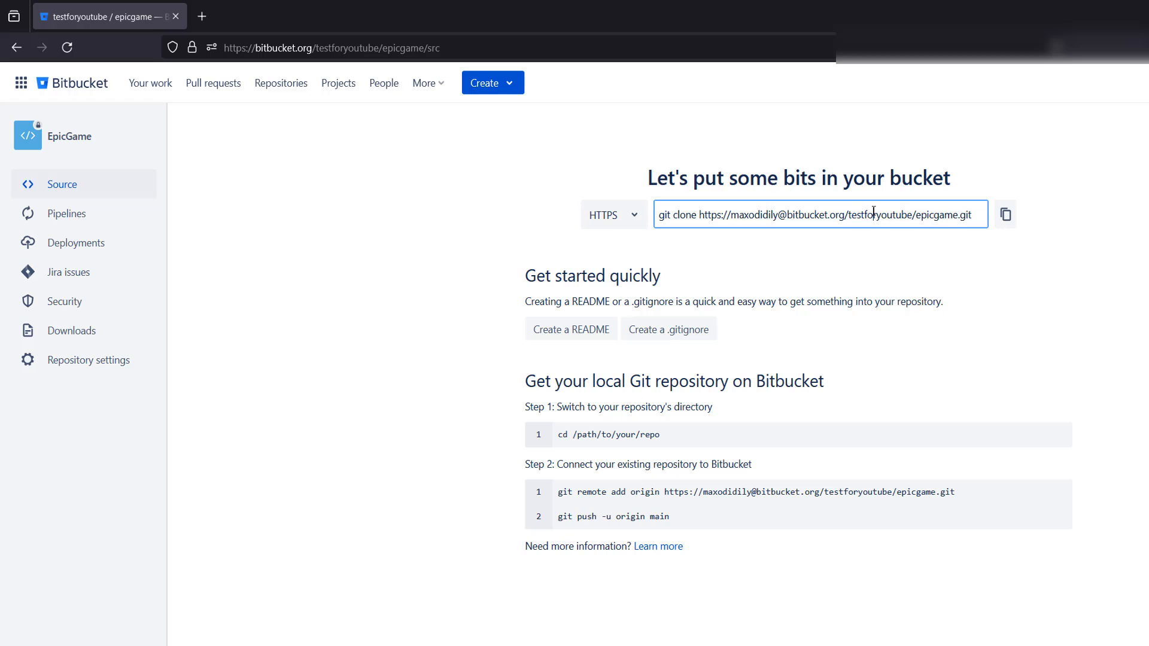
pyautogui.moveTo(730, 216); pyautogui.dragTo(778, 216)
pyautogui.click(743, 210)
pyautogui.click(727, 215)
pyautogui.click(730, 214)
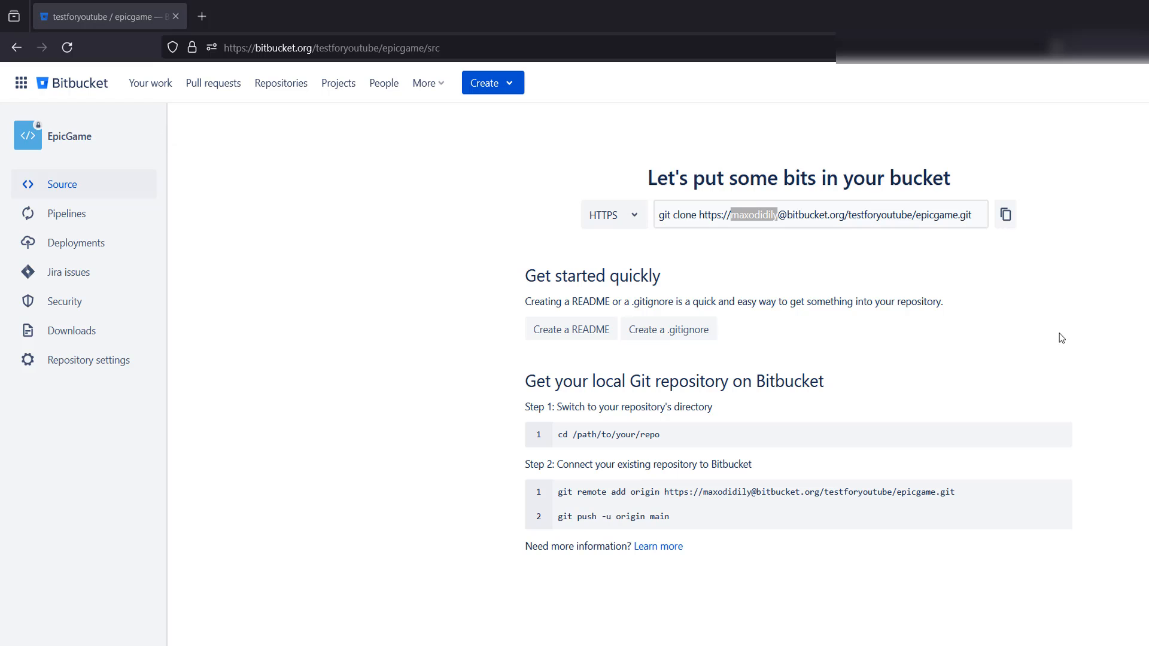
pyautogui.moveTo(969, 216); pyautogui.dragTo(911, 219)
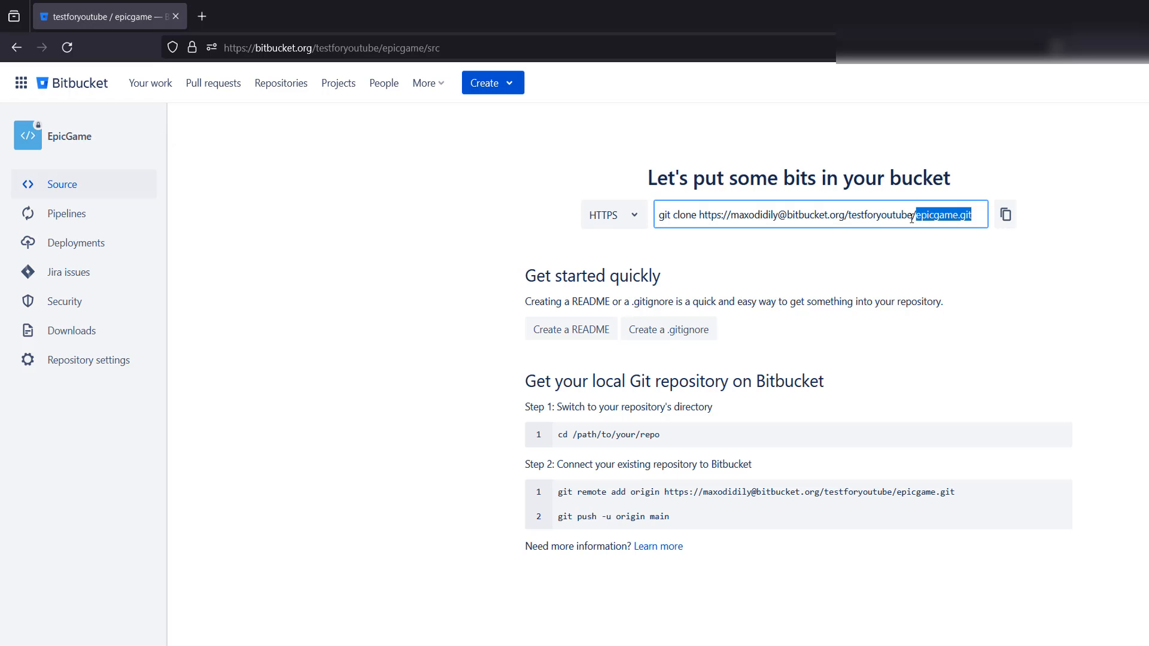
pyautogui.click(940, 217)
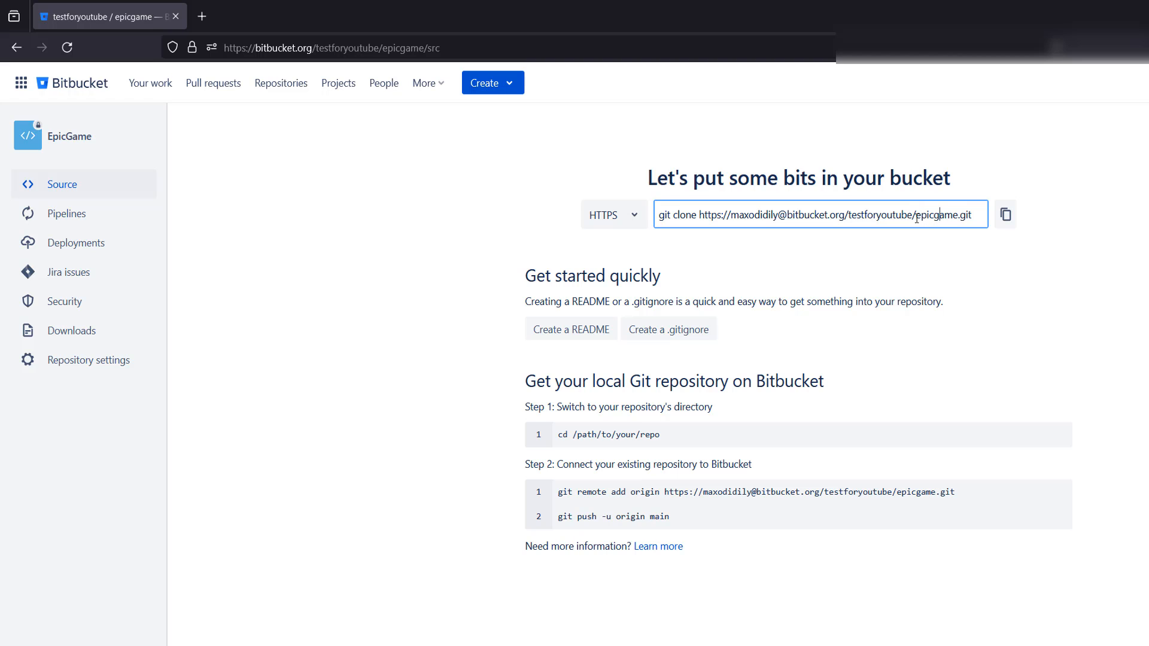
pyautogui.moveTo(915, 216); pyautogui.dragTo(975, 220)
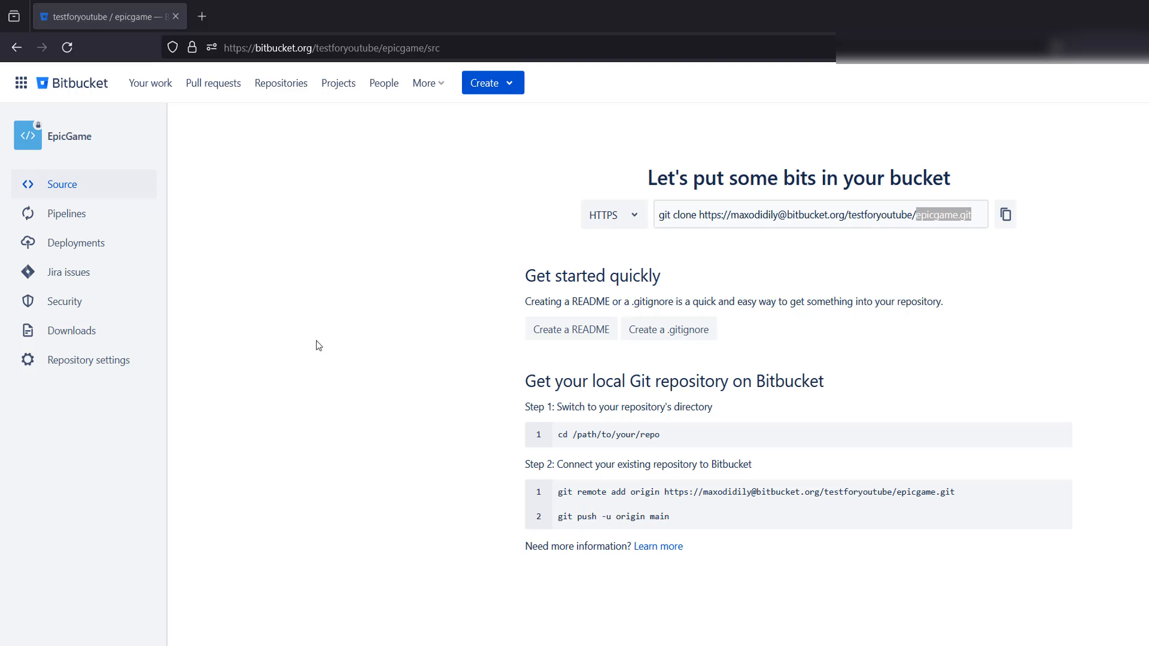
pyautogui.click(303, 313)
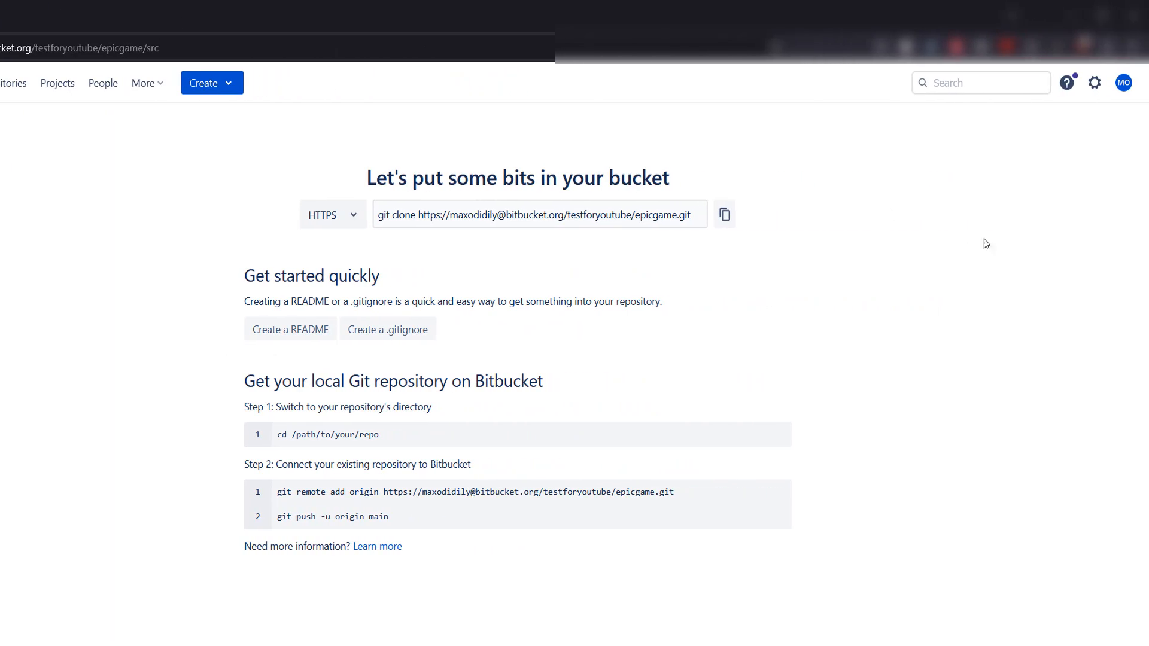
# Start a new app password from the personal Bitbucket settings.
pyautogui.click(1093, 84)
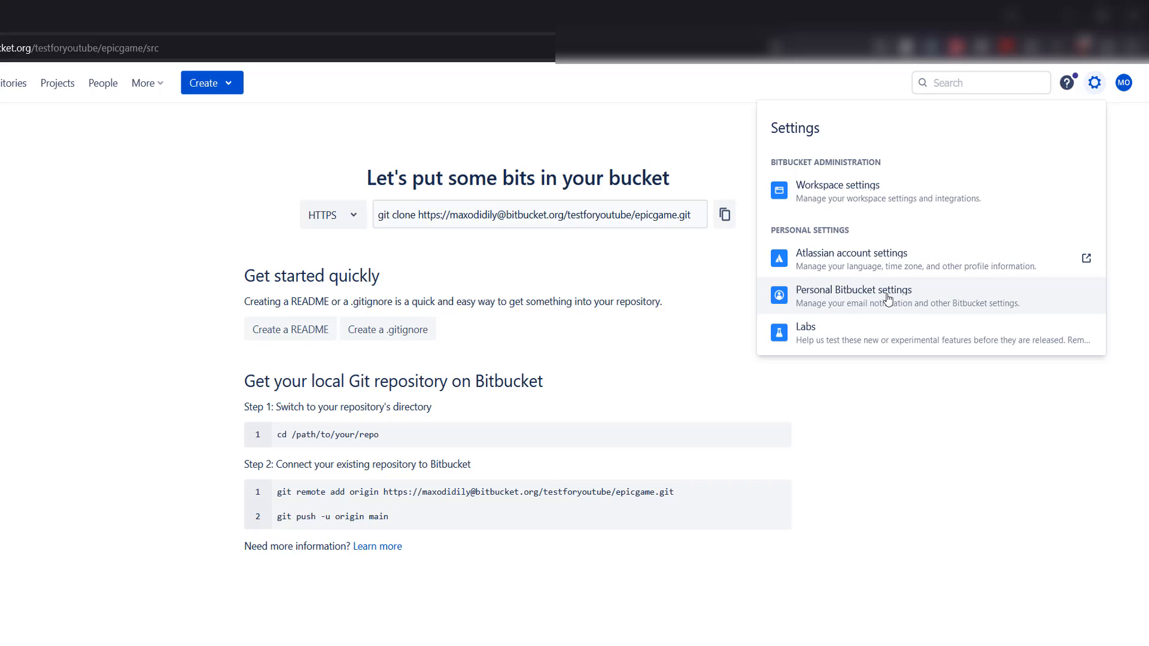
pyautogui.click(888, 299)
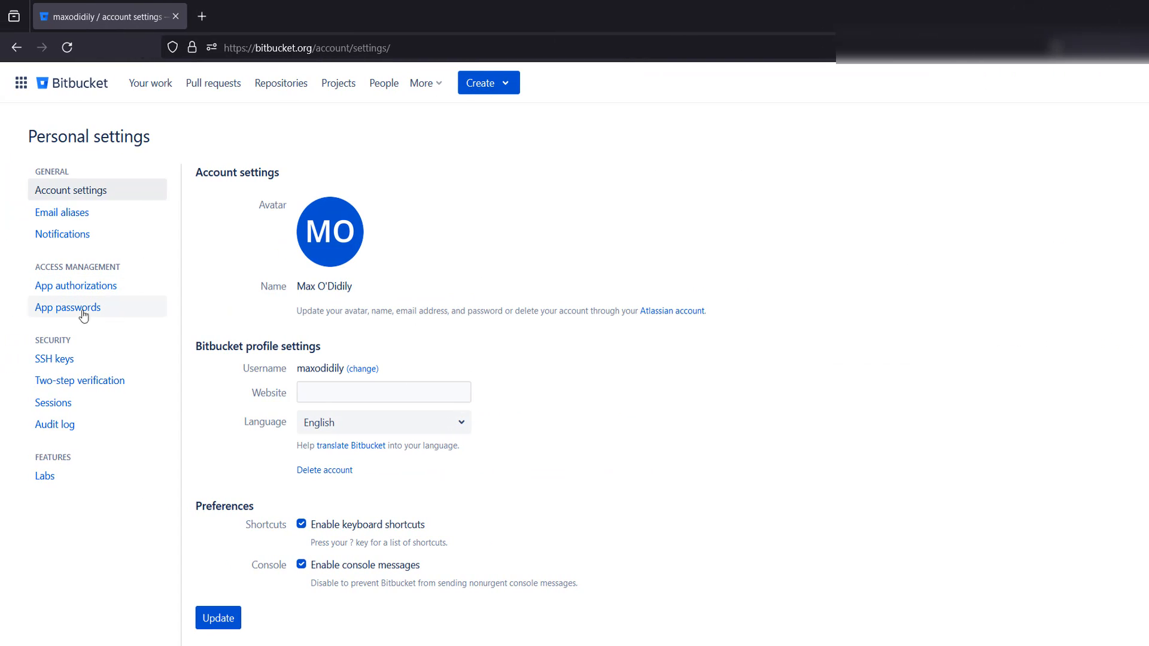
pyautogui.click(104, 310)
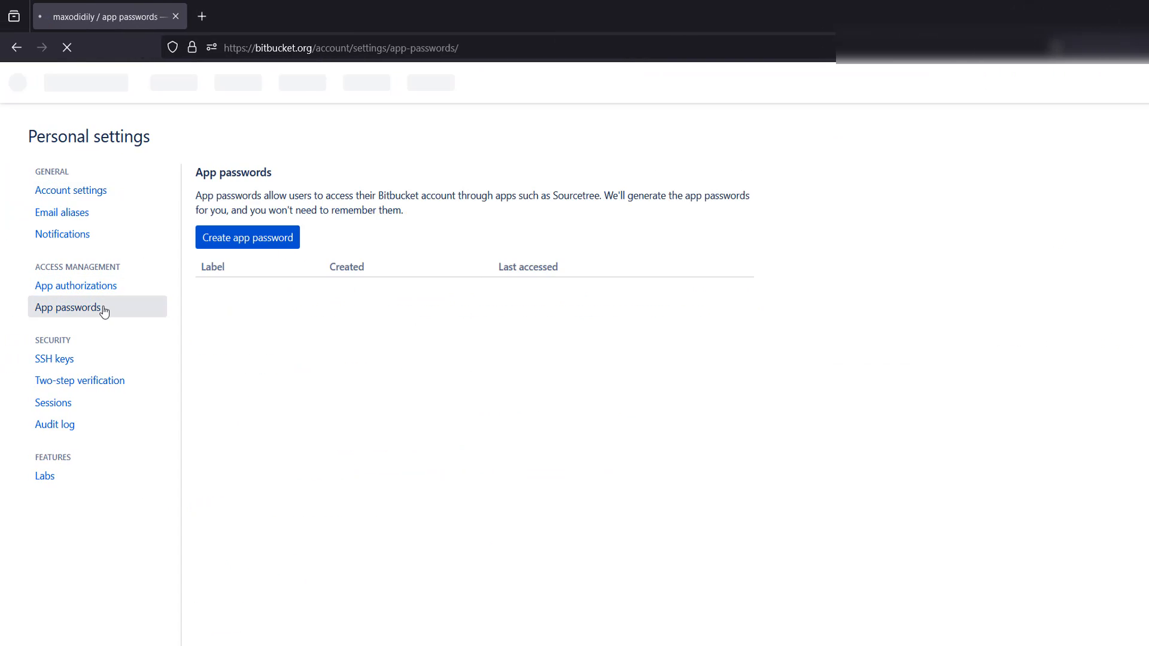
pyautogui.click(264, 244)
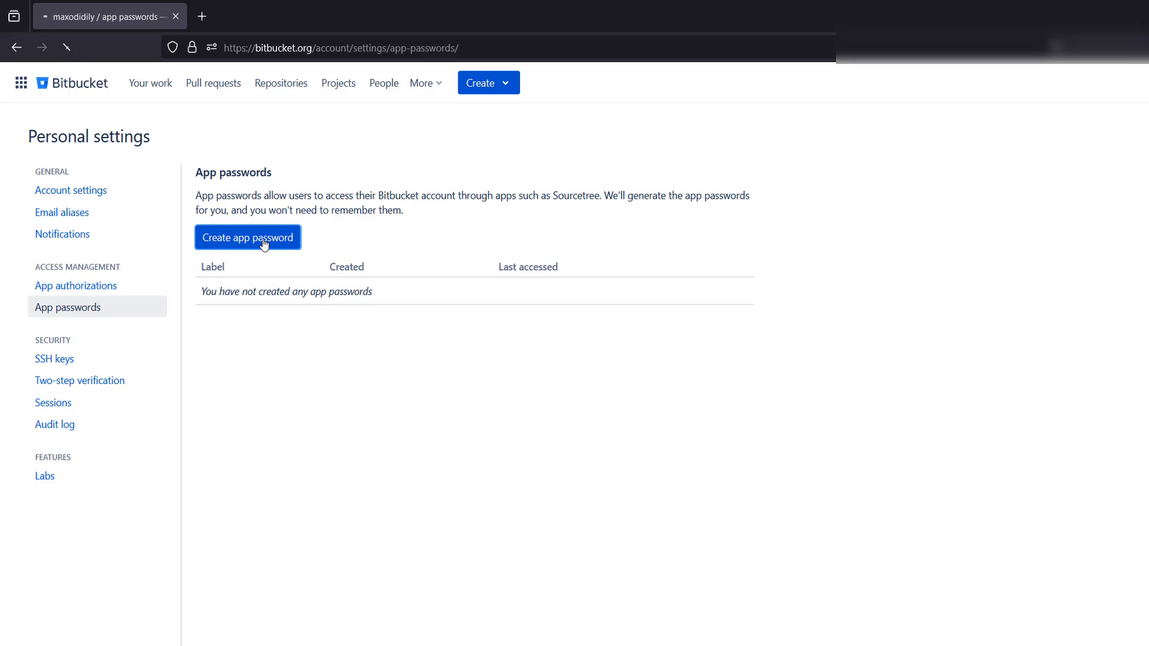
# Create an app password labelled EpicPassword with all permissions enabled, and select the generated password before dismissing it.
pyautogui.click(372, 228)
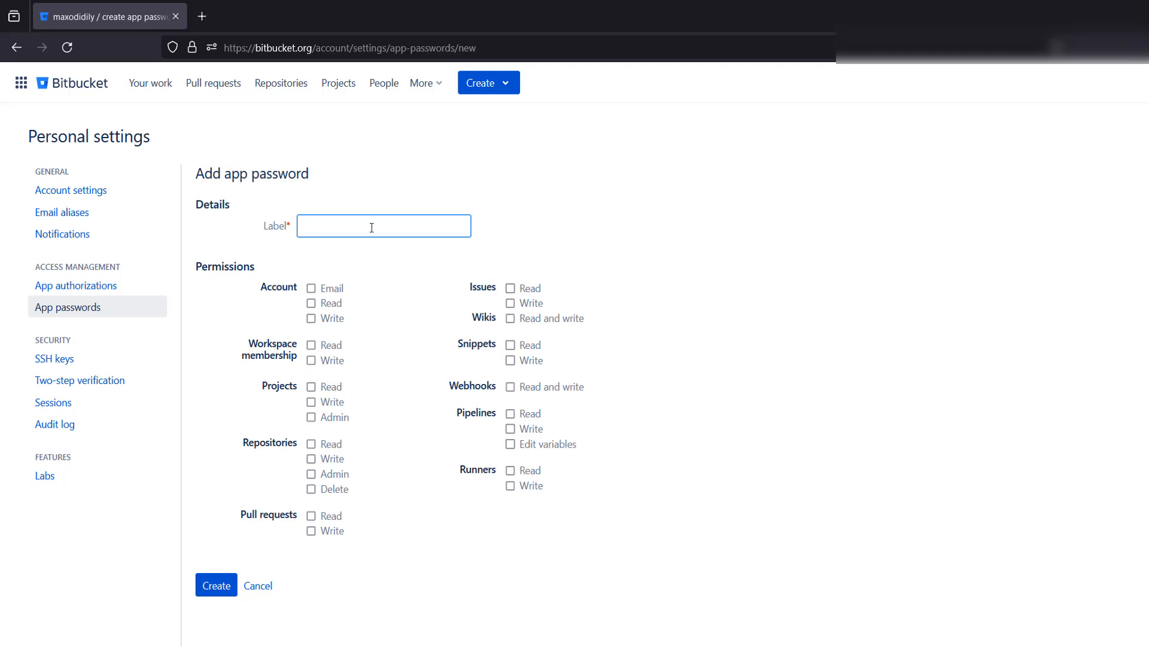
pyautogui.write('EpicPassword')
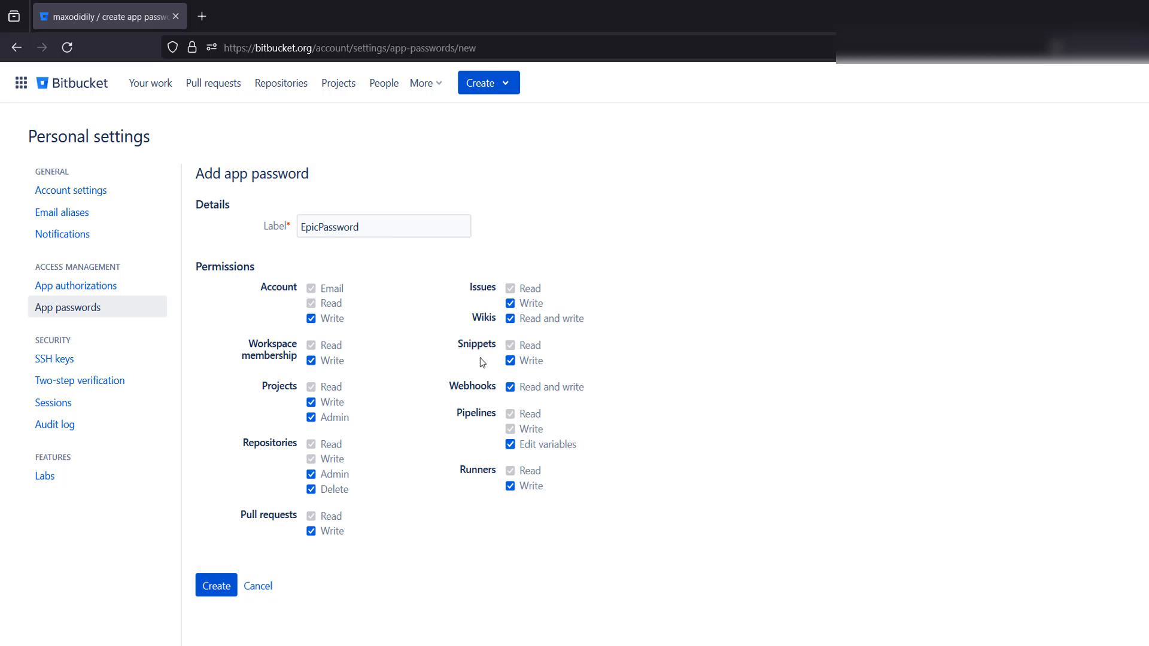
pyautogui.click(225, 592)
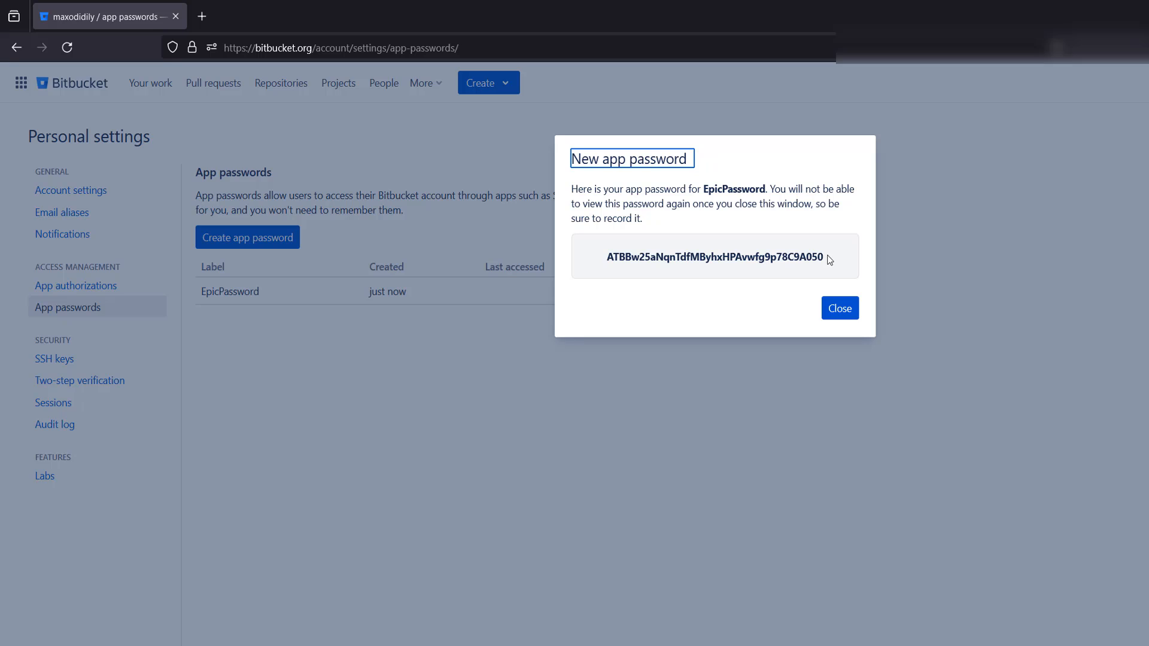
pyautogui.moveTo(831, 259); pyautogui.dragTo(609, 251)
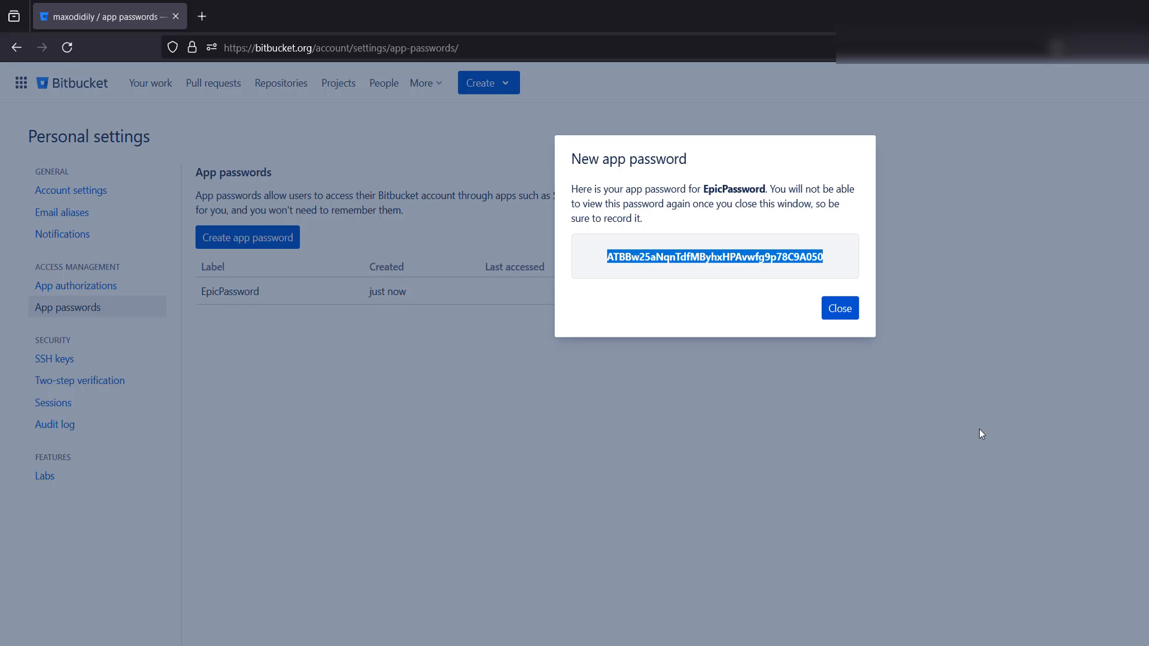
pyautogui.click(839, 308)
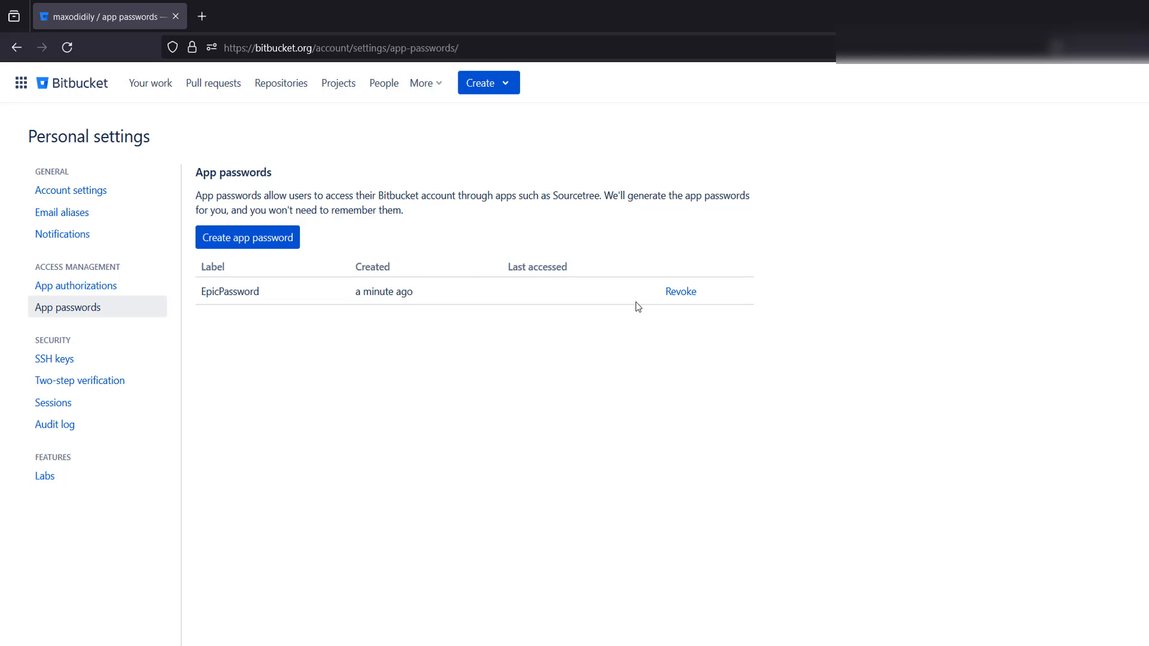
pyautogui.hotkey('alt', 'Tab')
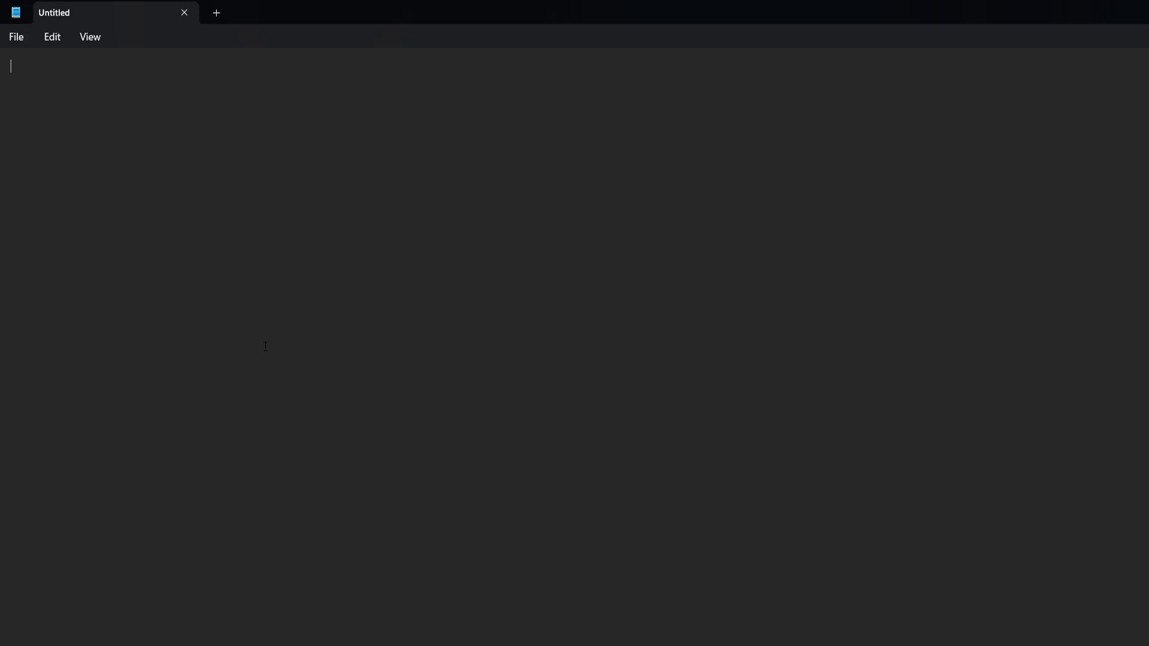
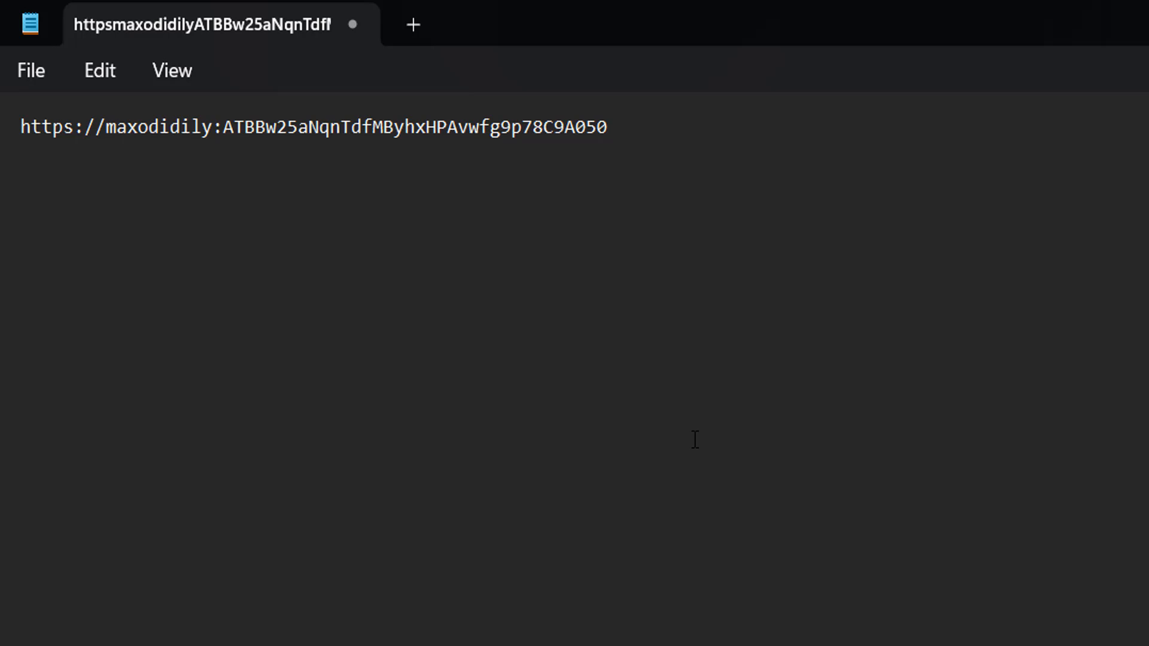
pyautogui.hotkey('ctrl', 'v')
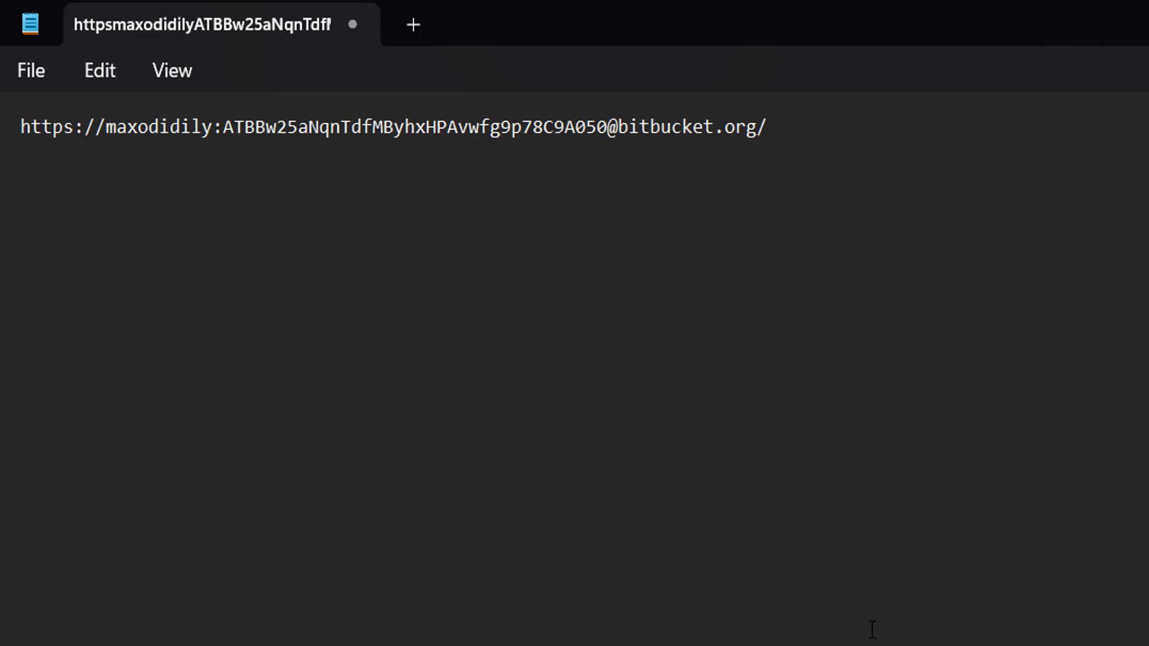
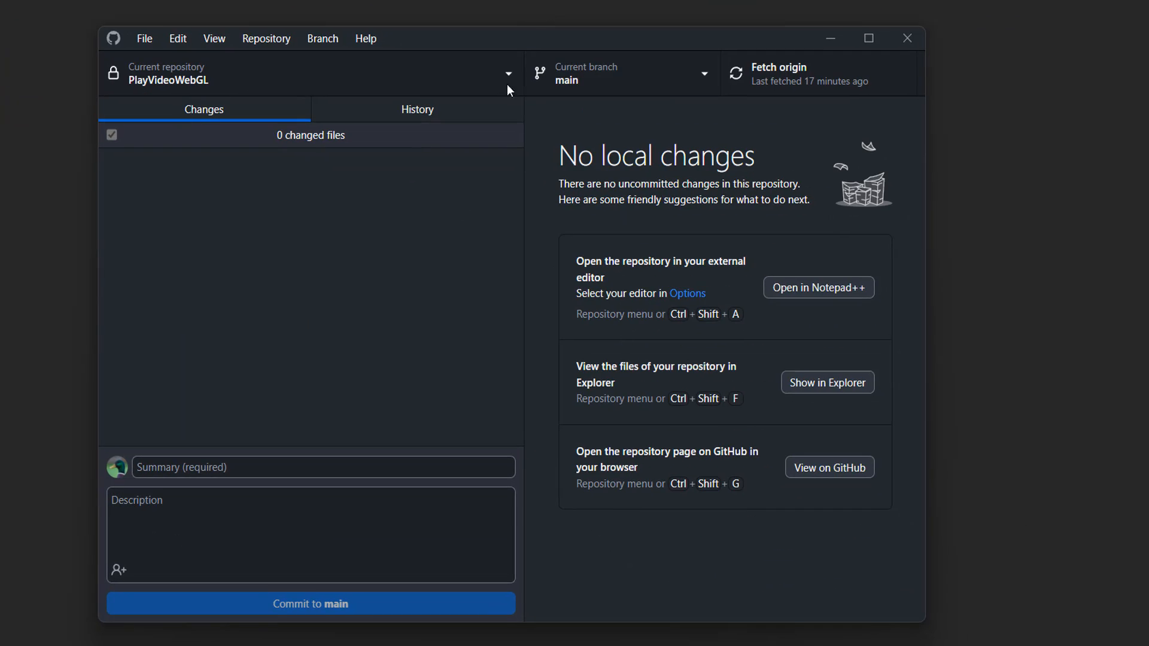
# Switch to GitHub Desktop and start cloning a repository by URL, choosing D:\TestForYouTube as the local path.
pyautogui.click(152, 37)
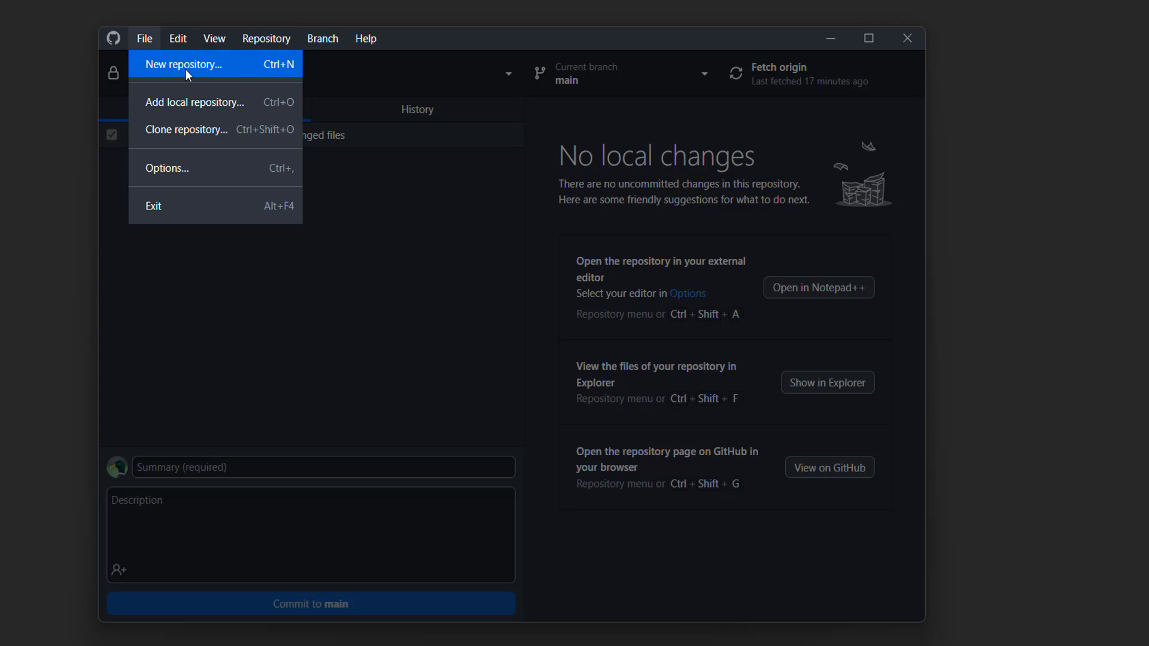
pyautogui.click(192, 139)
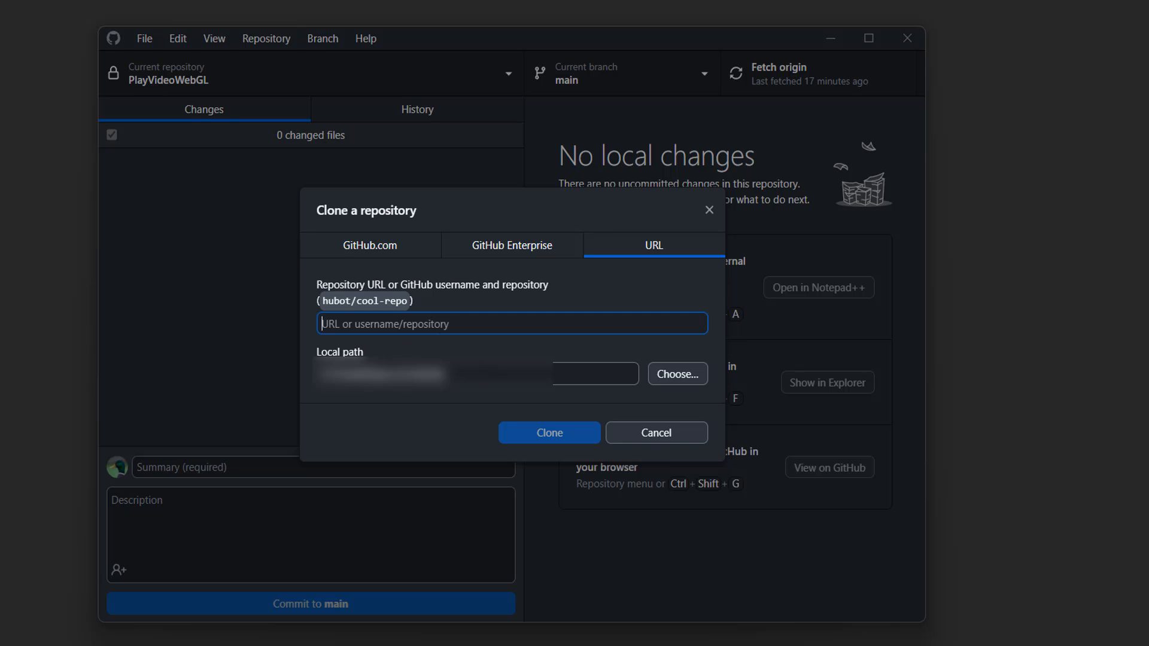
pyautogui.click(672, 376)
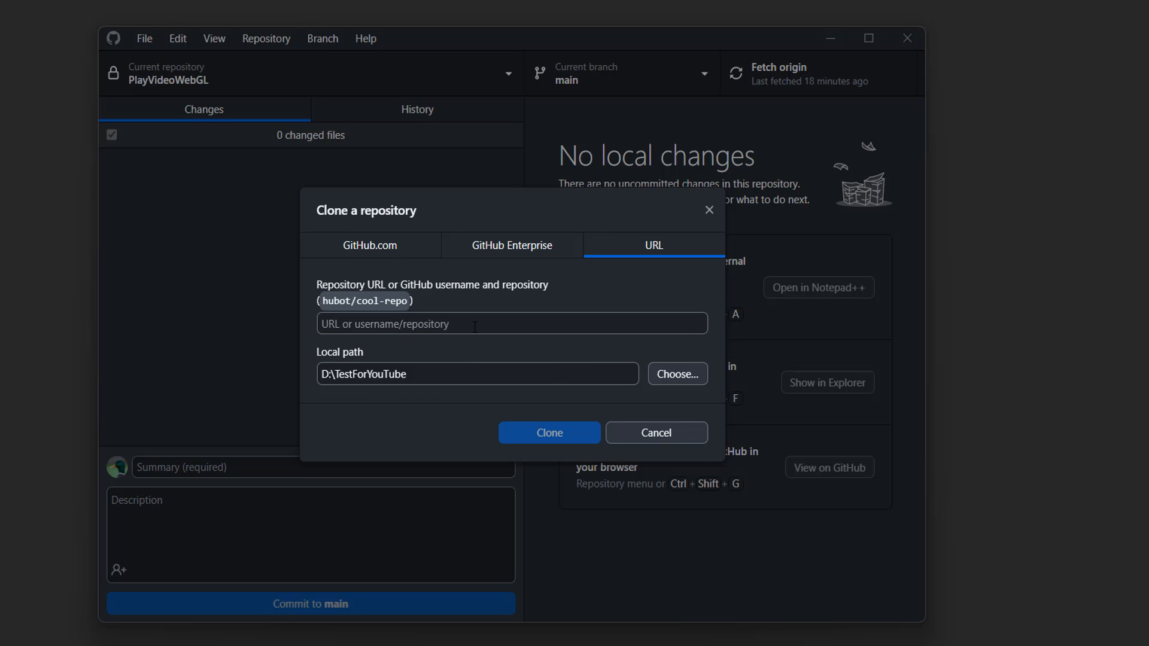
# Enter the composed Bitbucket URL containing the app password as the repository address and clone it into D:\TestForYouTube\epicgame.
pyautogui.click(475, 328)
pyautogui.hotkey('ctrl', 'v')
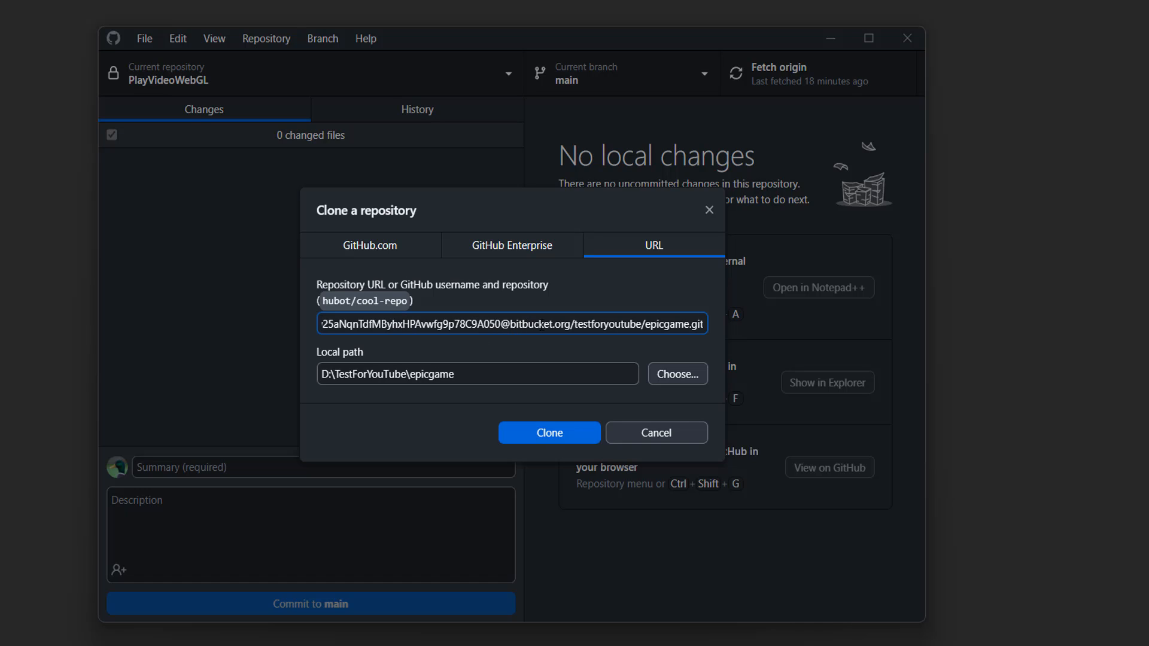
pyautogui.moveTo(543, 326)
pyautogui.mouseDown()
pyautogui.moveTo(334, 316)
pyautogui.moveTo(718, 331)
pyautogui.mouseUp()
pyautogui.click(683, 326)
pyautogui.click(561, 433)
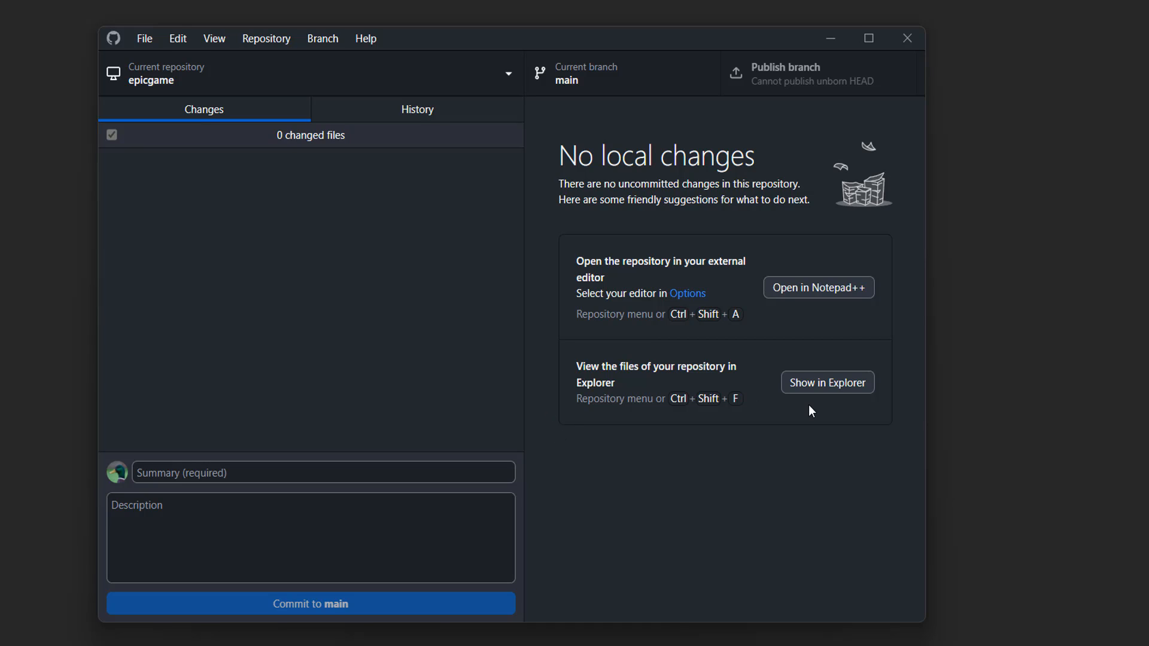
# Show the cloned epicgame folder in File Explorer and create a new text document named Jeff.txt in it.
pyautogui.click(805, 382)
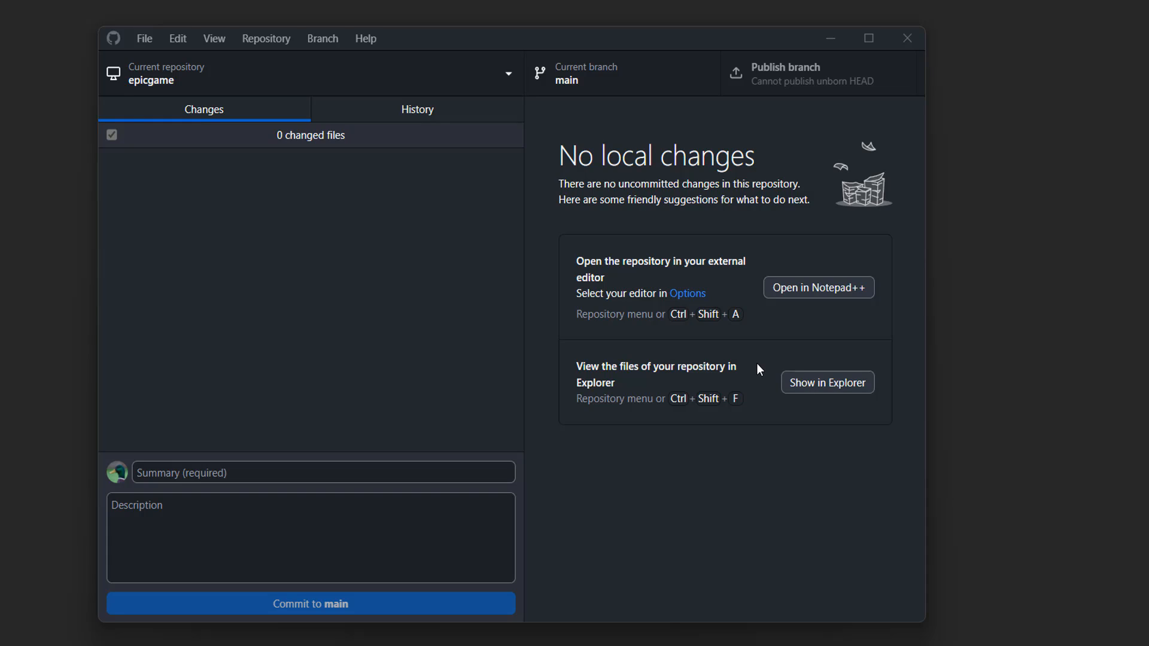
pyautogui.rightClick(310, 222)
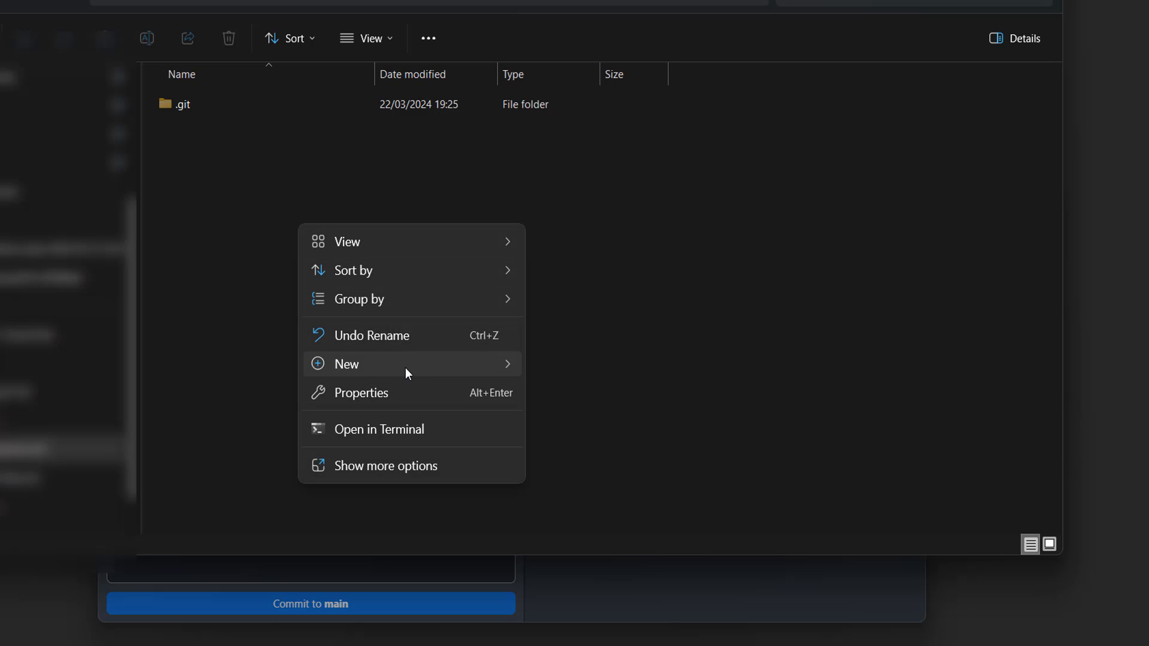
pyautogui.moveTo(405, 368)
pyautogui.click(599, 566)
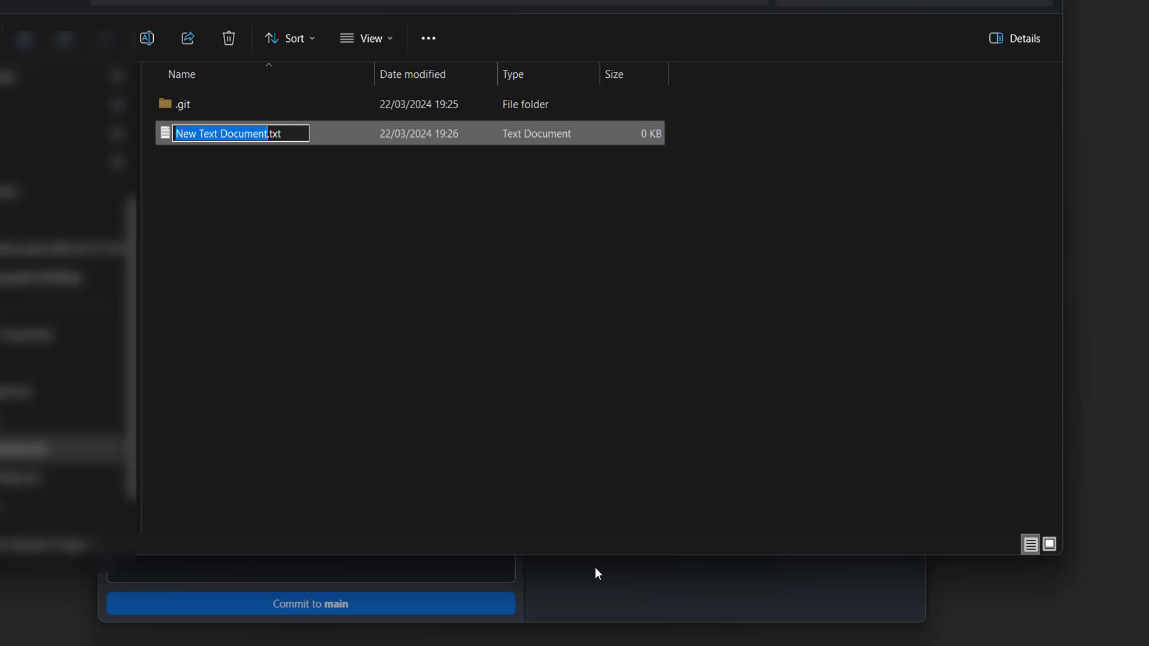
pyautogui.write('Jeff')
pyautogui.click(544, 295)
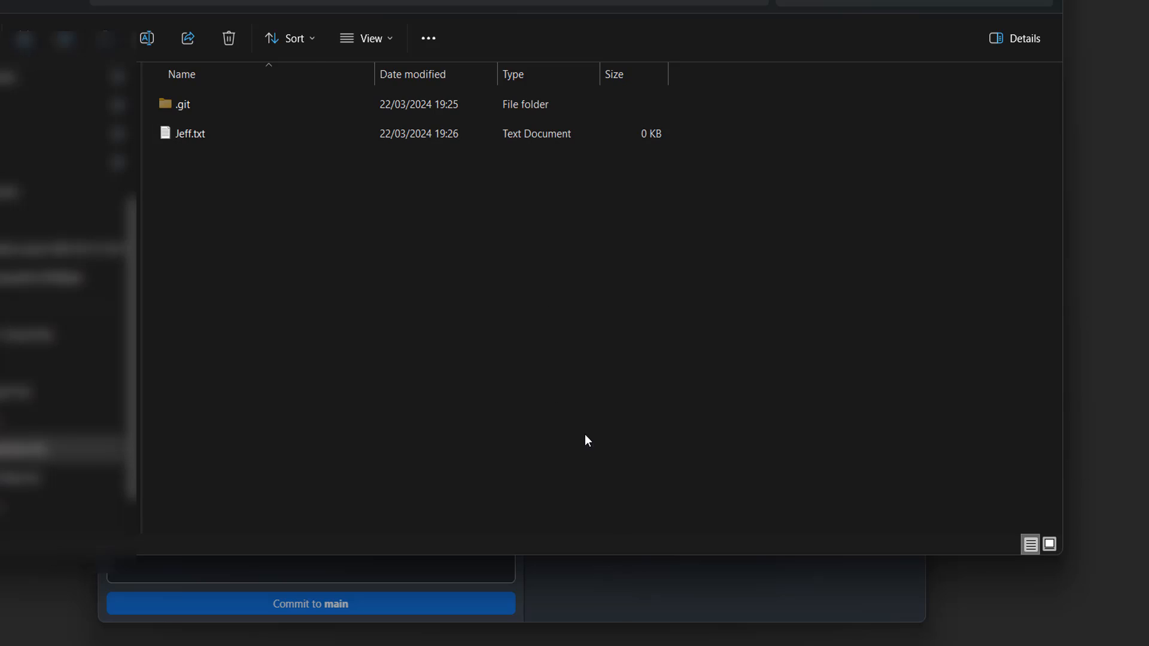
# Return to GitHub Desktop, commit Jeff.txt to main with the summary "Initial push", and publish the branch.
pyautogui.click(622, 599)
pyautogui.click(205, 469)
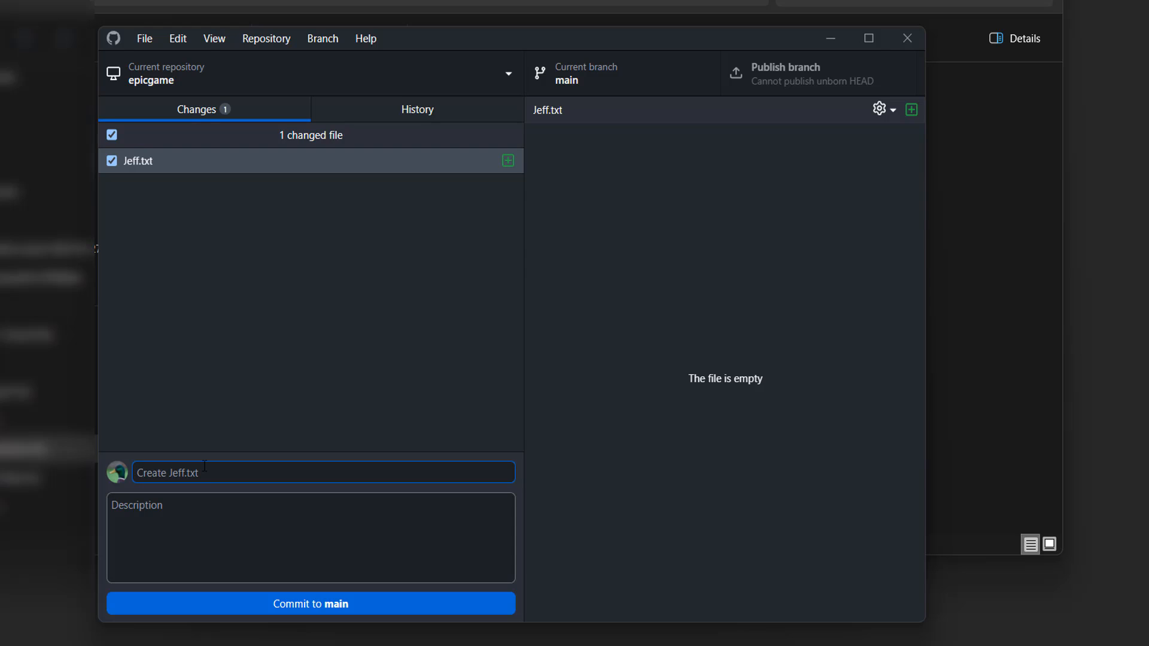
pyautogui.write('Initial push')
pyautogui.hotkey('ctrl', 'Return')
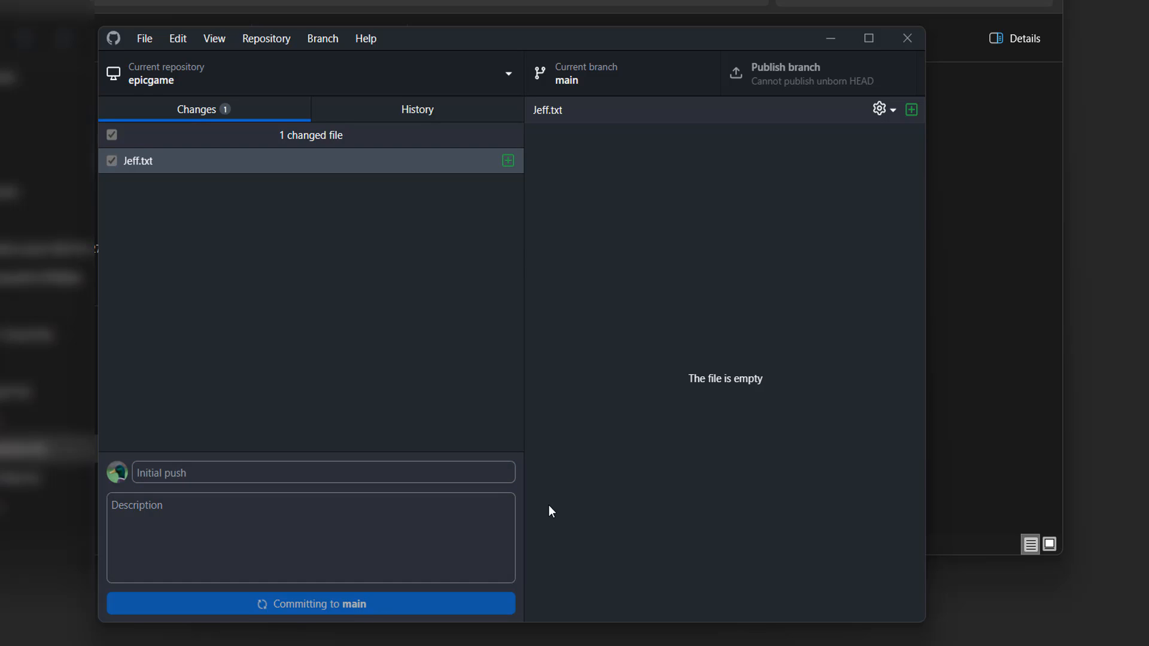
pyautogui.click(780, 75)
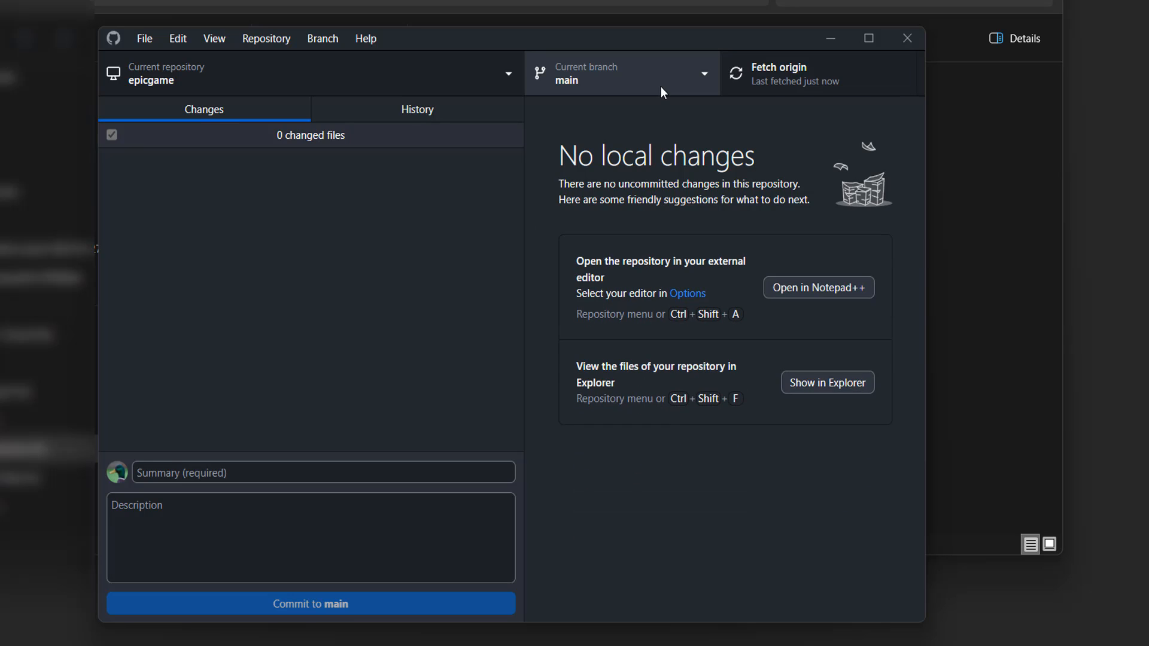
# Check the commit history, and switch to the EpicGame source page on Bitbucket to examine Jeff.txt and its commit message.
pyautogui.click(436, 123)
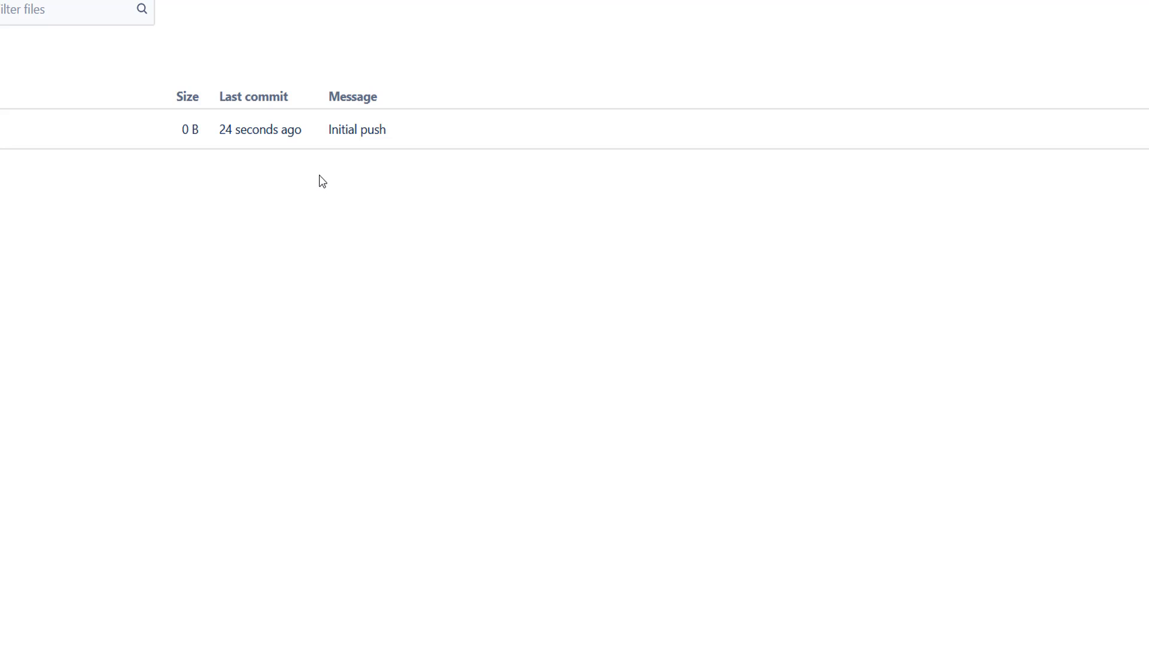
pyautogui.scroll(2, 455, 277)
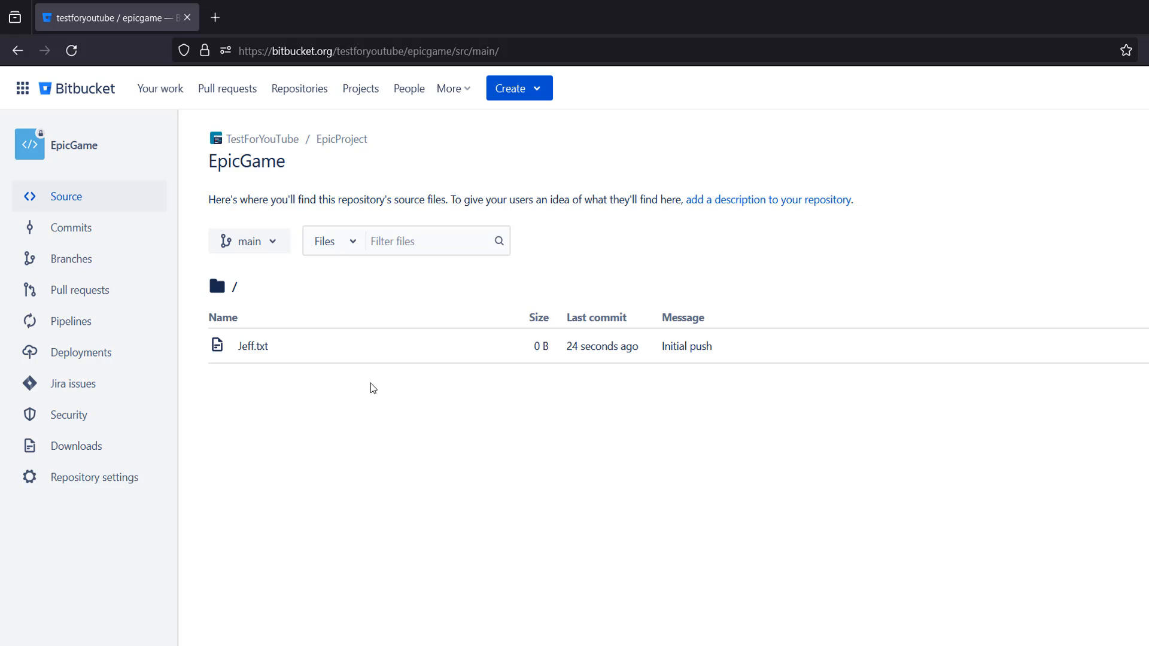
pyautogui.moveTo(713, 347); pyautogui.dragTo(659, 346)
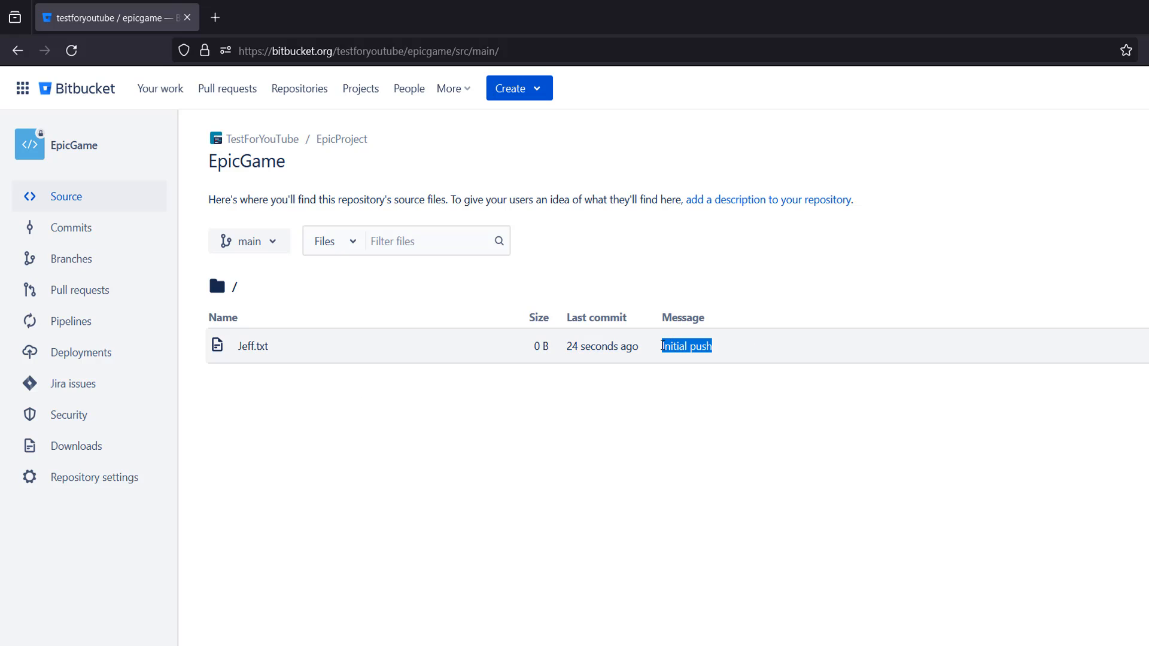
pyautogui.click(746, 442)
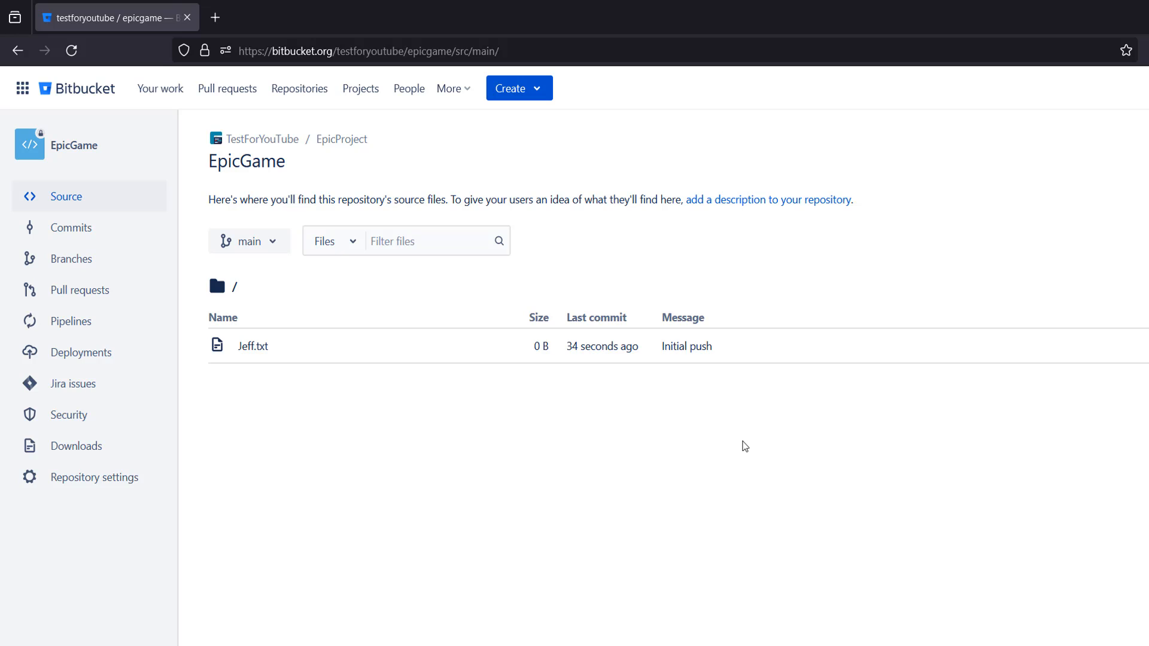